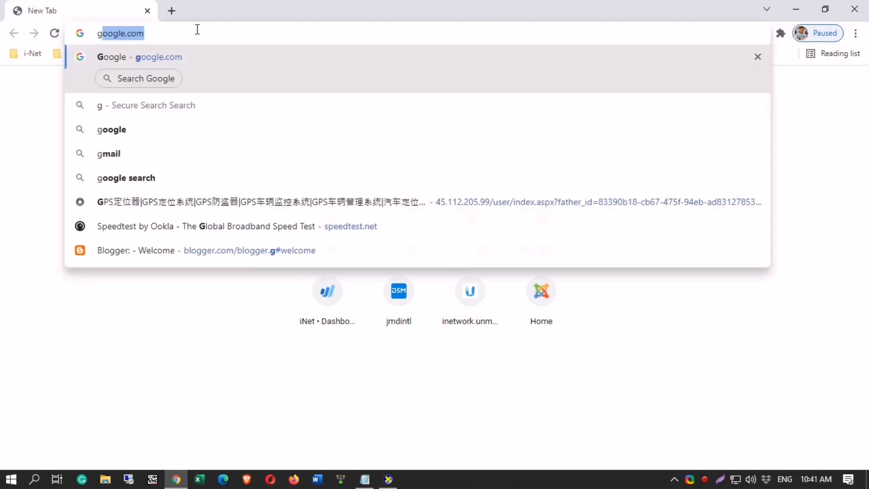
Search Google for "windows 11 download" and open Microsoft's Download Windows 11 page from the results.
{"action": "key", "text": "Return"}
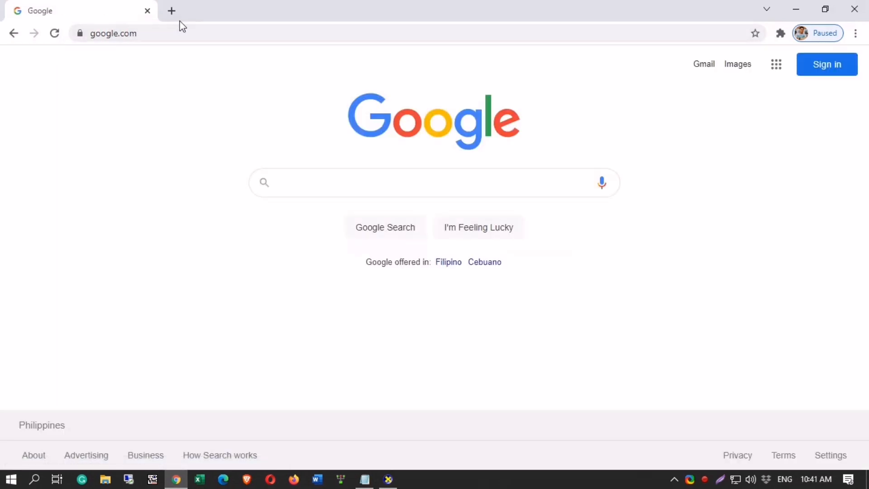
{"action": "type", "text": "win"}
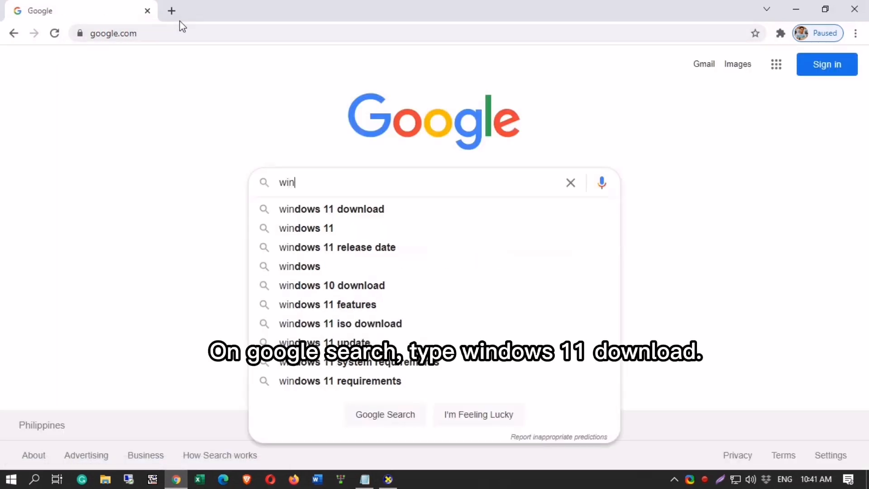
{"action": "type", "text": "dows"}
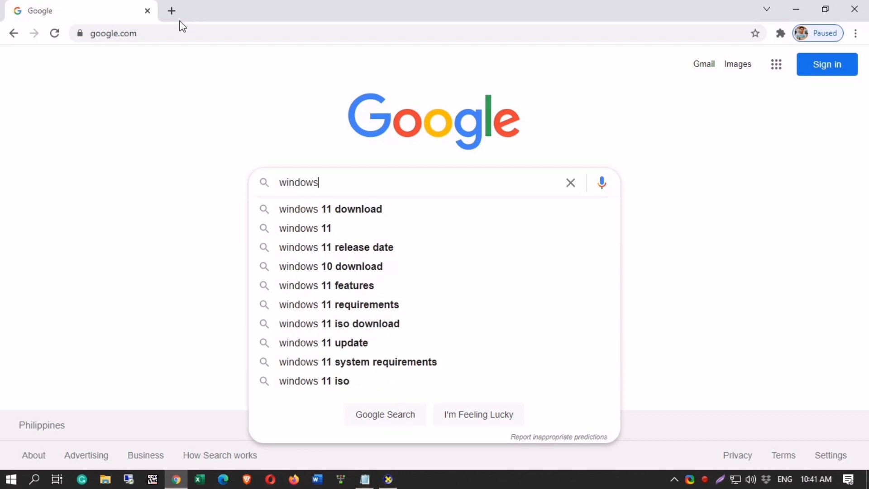
{"action": "type", "text": " 11"}
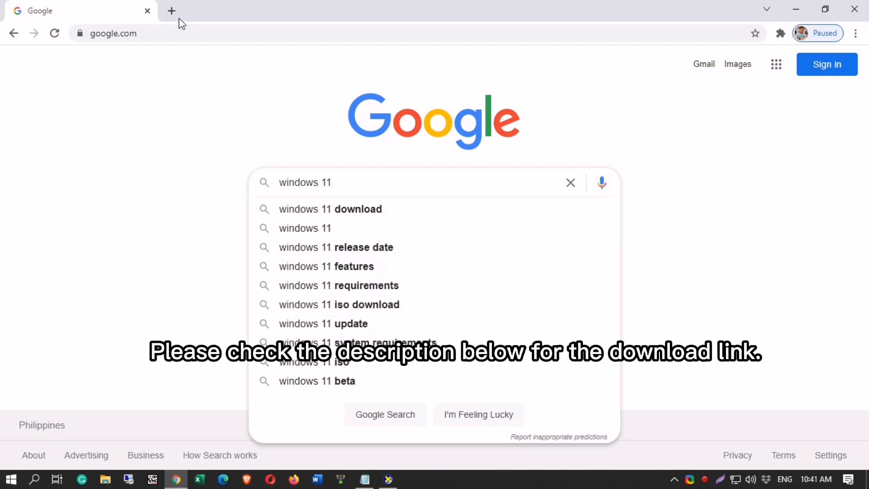
{"action": "left_click", "coordinate": [300, 214]}
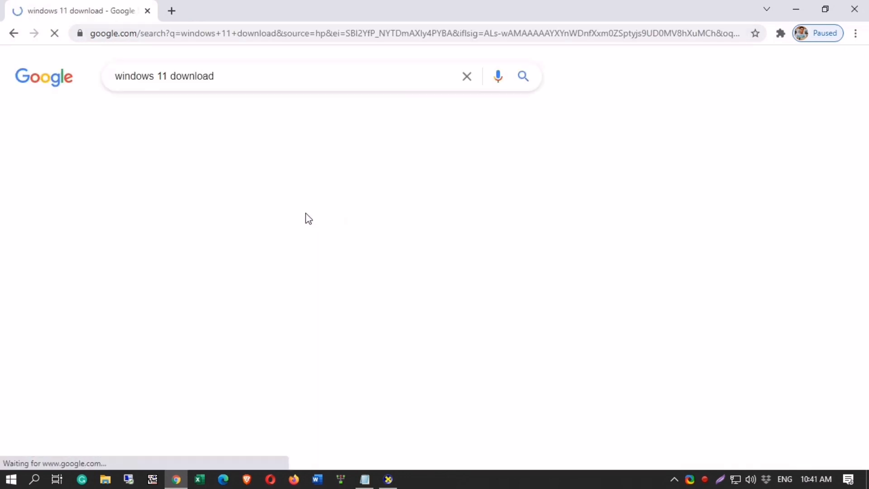
{"action": "left_click", "coordinate": [272, 189]}
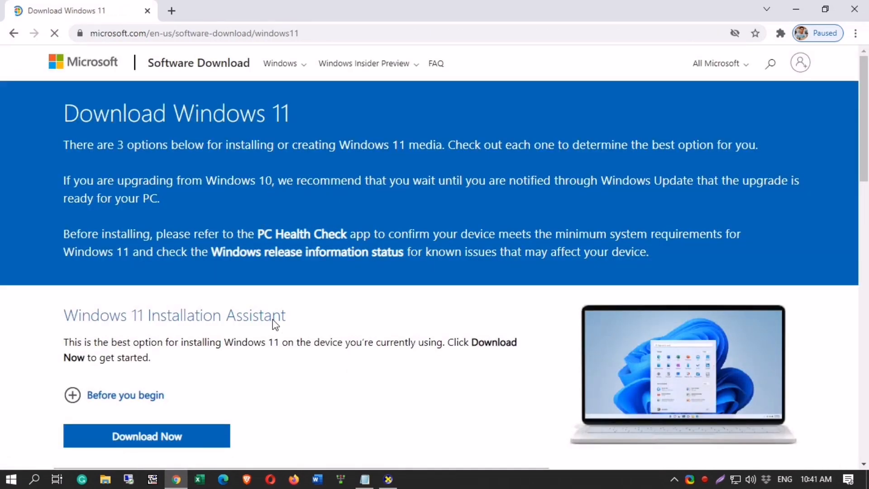
Choose Windows 11 in the Disk Image (ISO) section and submit the download selection.
{"action": "scroll", "coordinate": [276, 324], "scroll_direction": "down", "scroll_amount": 4}
{"action": "scroll", "coordinate": [281, 326], "scroll_direction": "down", "scroll_amount": 3}
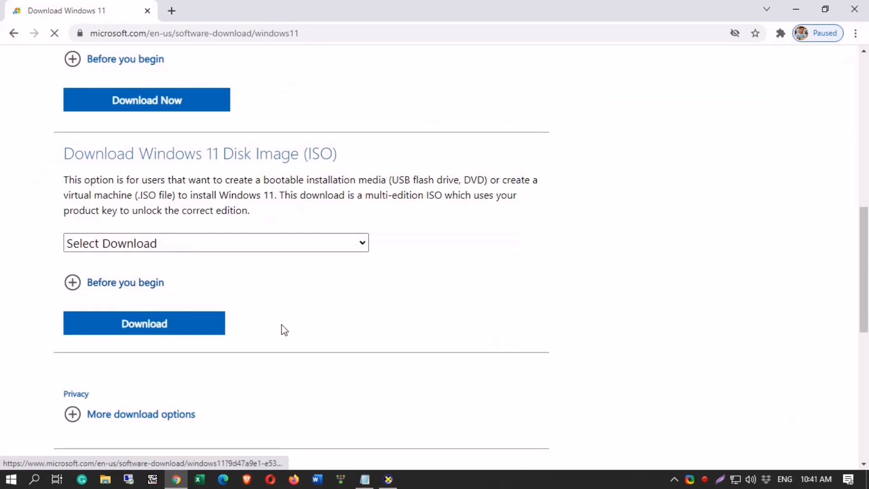
{"action": "left_click_drag", "start_coordinate": [343, 157], "coordinate": [303, 159]}
{"action": "left_click", "coordinate": [304, 246]}
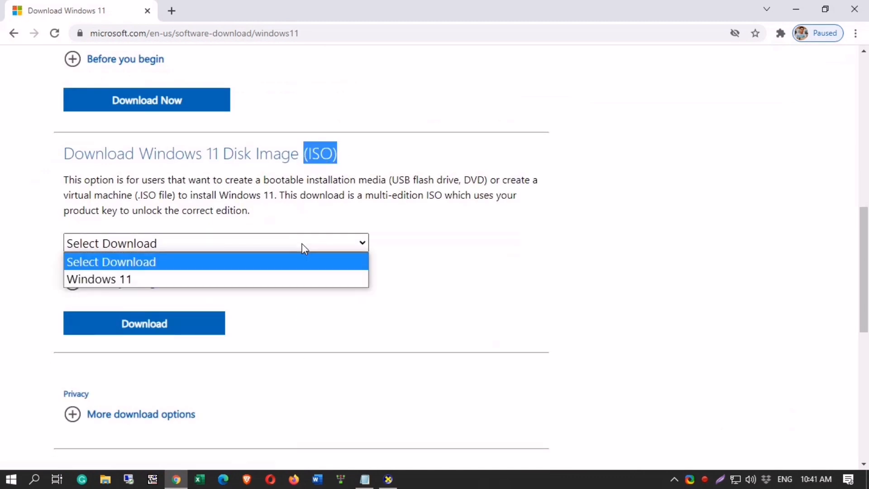
{"action": "left_click", "coordinate": [292, 278]}
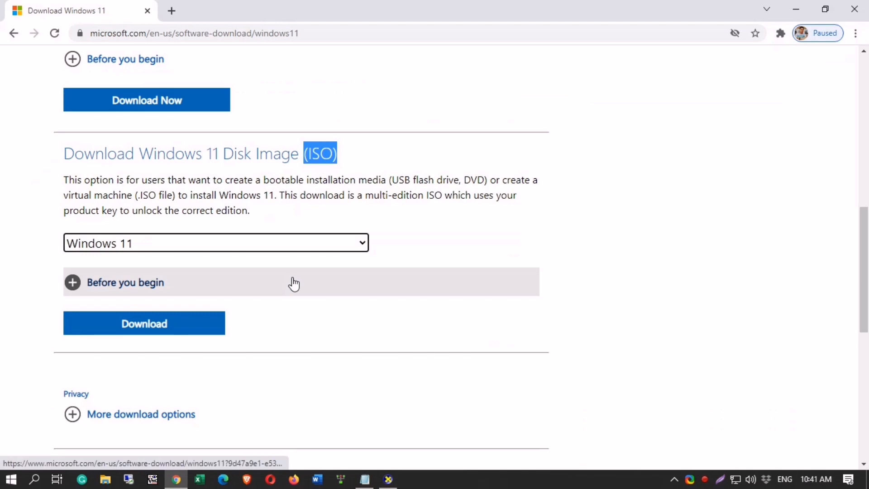
{"action": "left_click", "coordinate": [163, 328]}
Set the product language to English International, confirm it, and start the 64-bit ISO download.
{"action": "scroll", "coordinate": [213, 326], "scroll_direction": "down", "scroll_amount": 4}
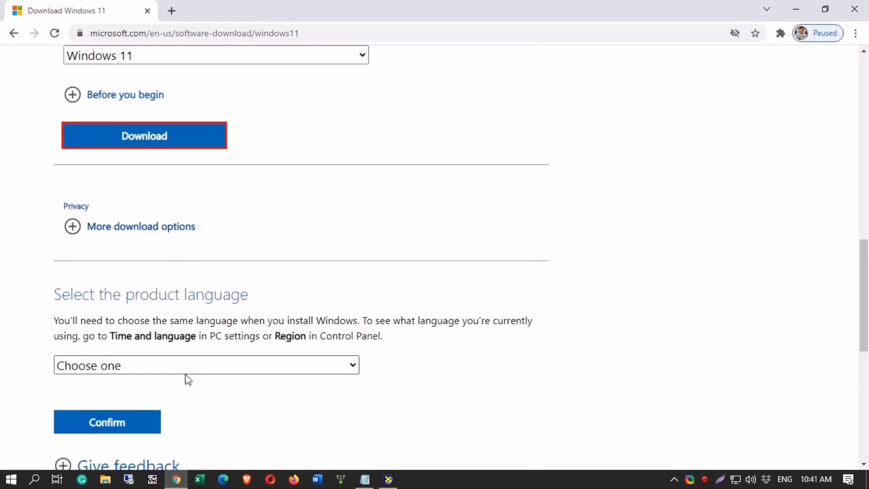
{"action": "scroll", "coordinate": [188, 380], "scroll_direction": "down", "scroll_amount": 3}
{"action": "left_click", "coordinate": [227, 239]}
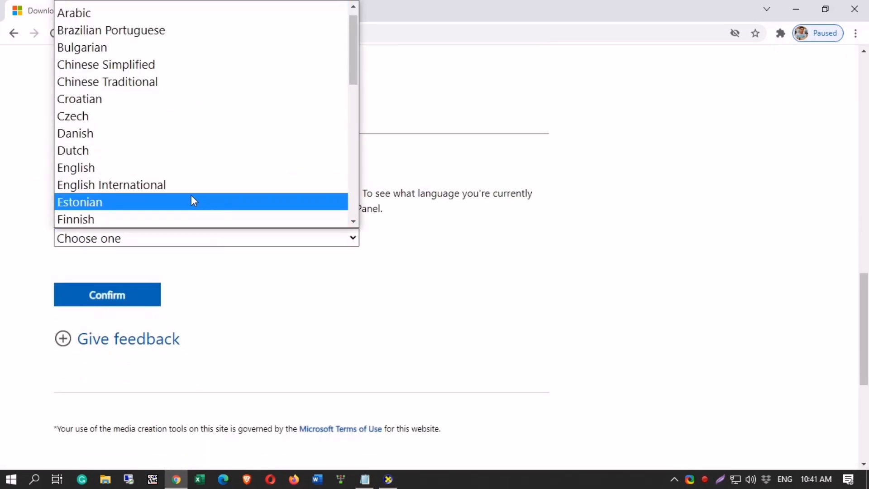
{"action": "left_click", "coordinate": [180, 186]}
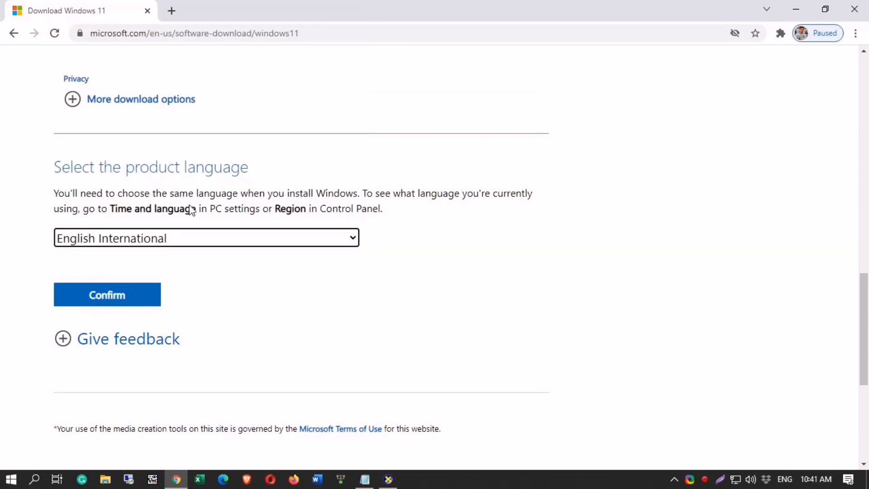
{"action": "left_click", "coordinate": [156, 302]}
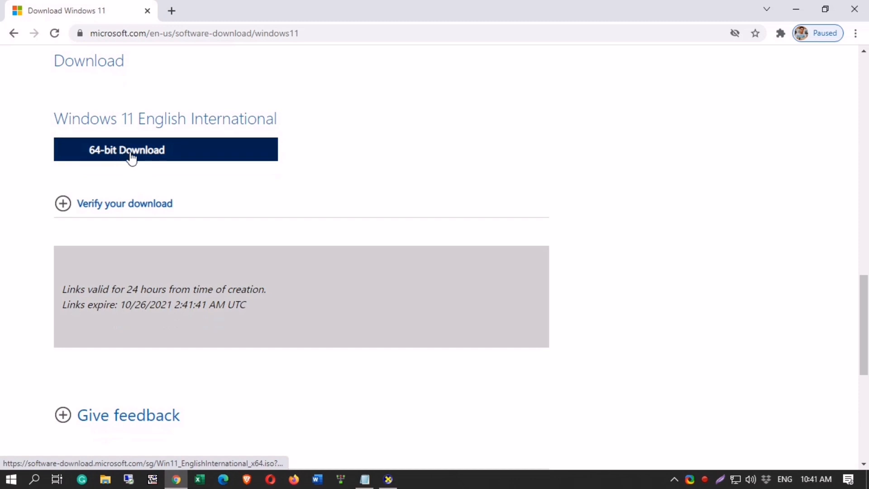
{"action": "left_click", "coordinate": [132, 157]}
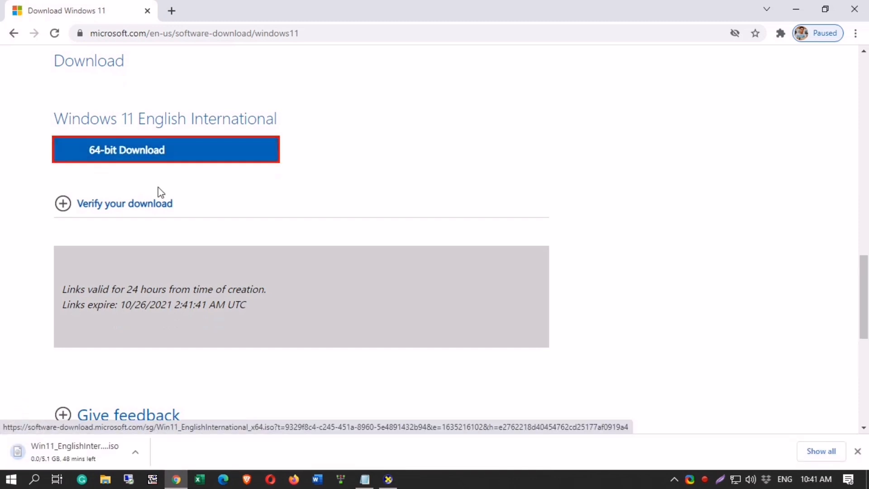
In a new browser tab, search Google for "7zip download" and download the 64-bit x64 .exe of 7-Zip 19.00 from 7-zip.org.
{"action": "left_click", "coordinate": [171, 10]}
{"action": "type", "text": "google.com"}
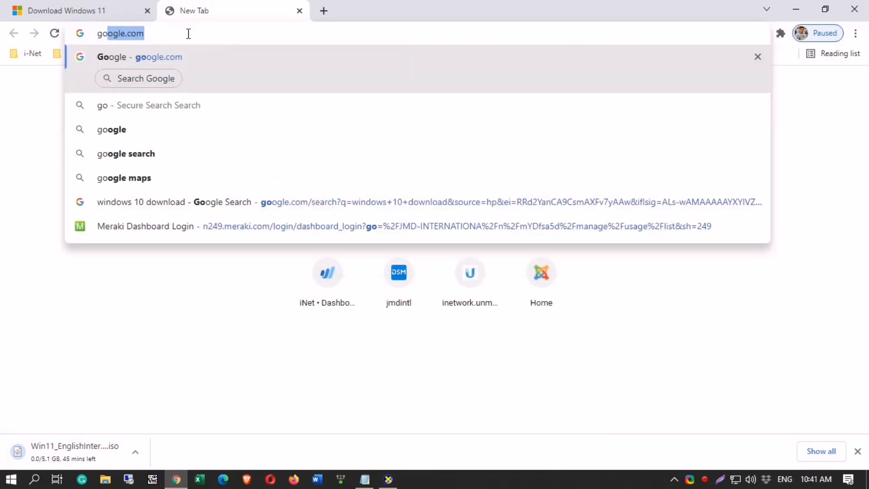
{"action": "key", "text": "Return"}
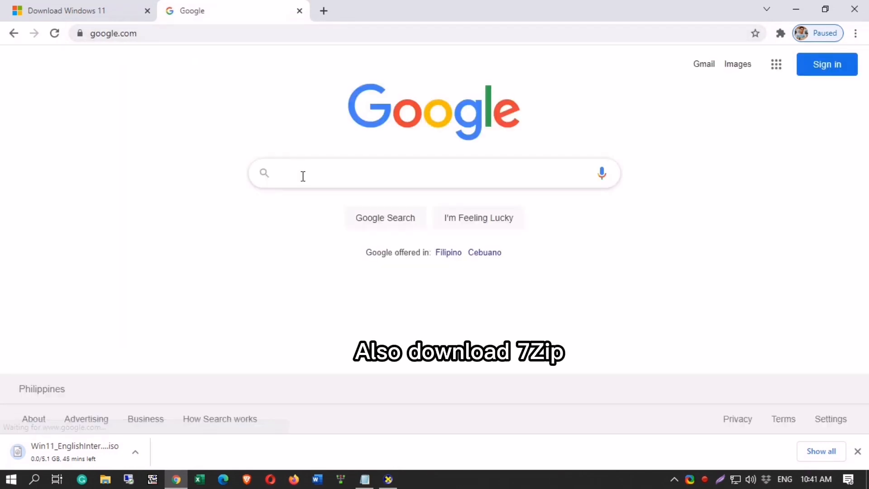
{"action": "left_click", "coordinate": [302, 176]}
{"action": "type", "text": "7zip"}
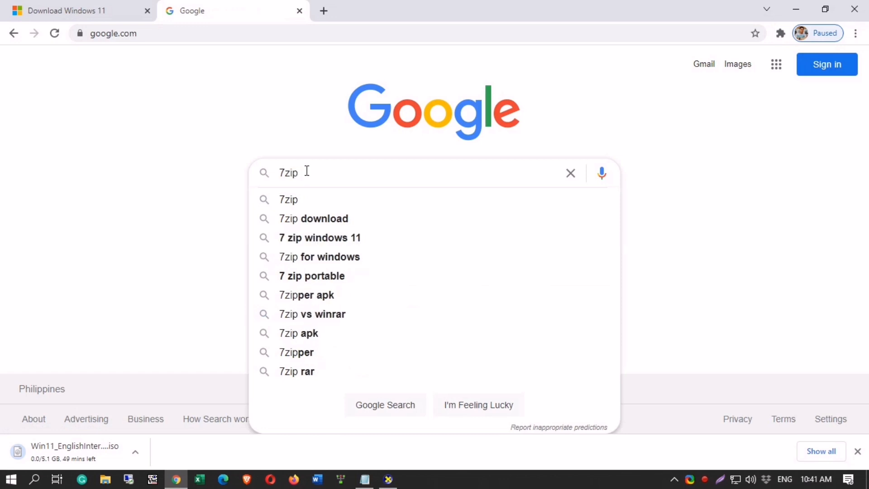
{"action": "left_click", "coordinate": [313, 219]}
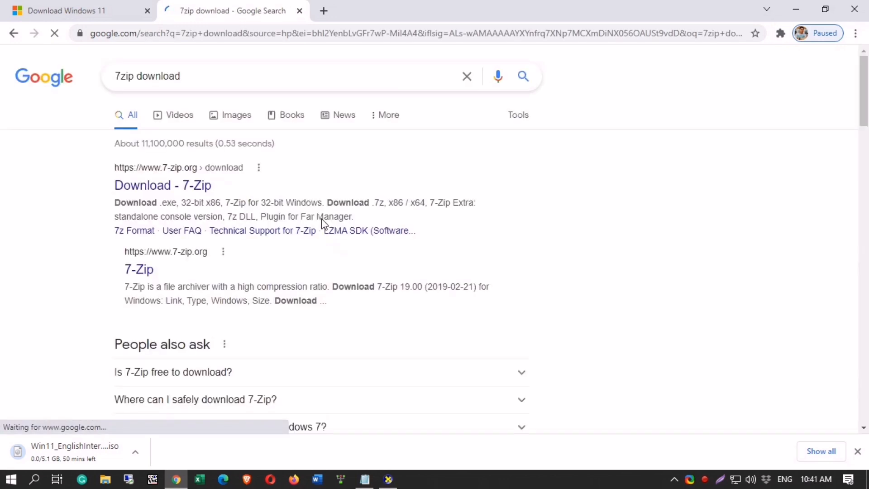
{"action": "left_click", "coordinate": [189, 186]}
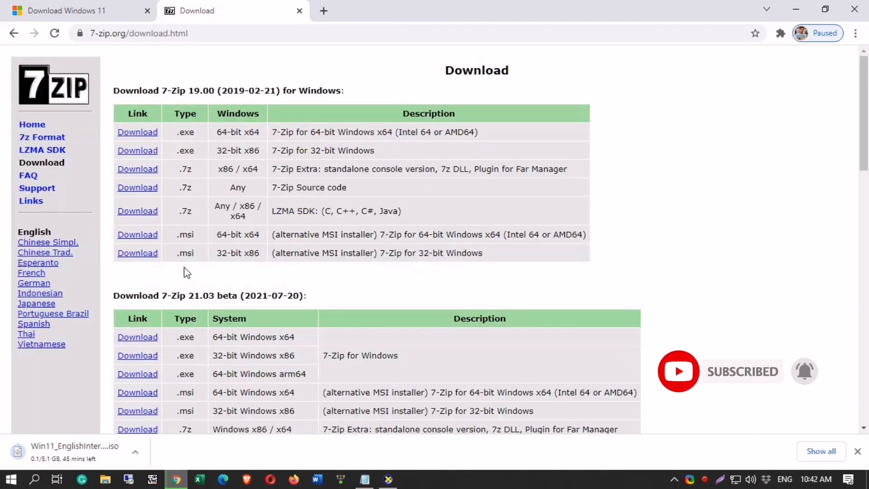
{"action": "left_click", "coordinate": [135, 132]}
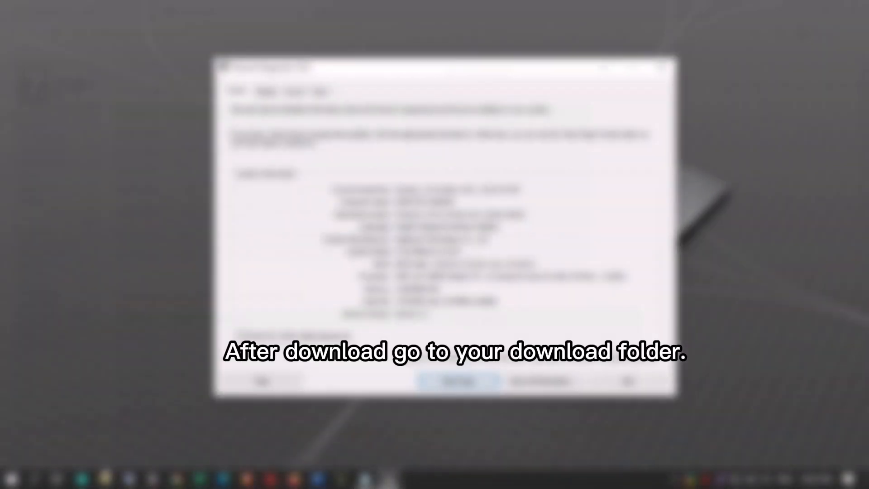
In File Explorer's Downloads folder, run 7z1900-x64.exe as administrator, install 7-Zip to C:\Program Files\7-Zip\ and close the setup.
{"action": "left_click", "coordinate": [109, 483]}
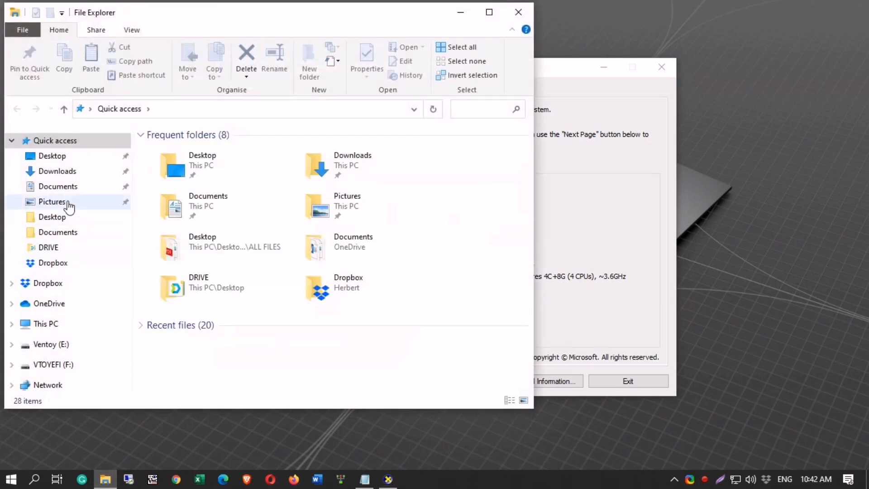
{"action": "left_click", "coordinate": [58, 173]}
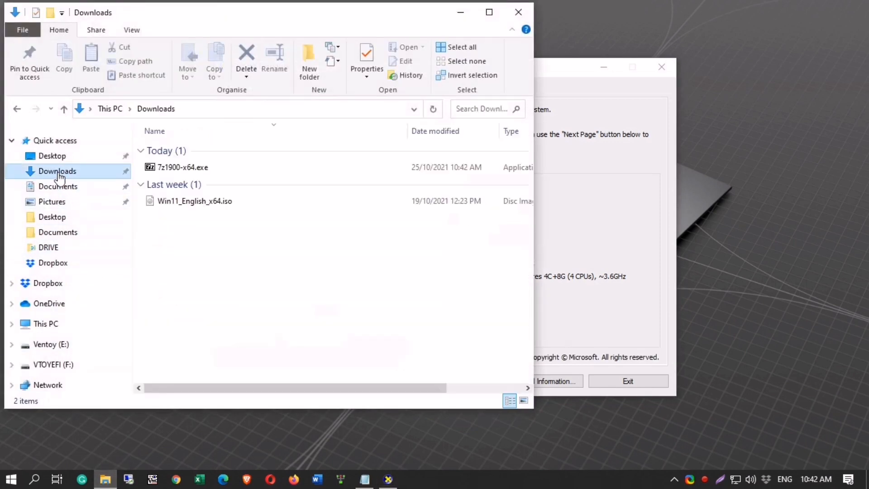
{"action": "left_click", "coordinate": [202, 202]}
{"action": "left_click", "coordinate": [180, 169]}
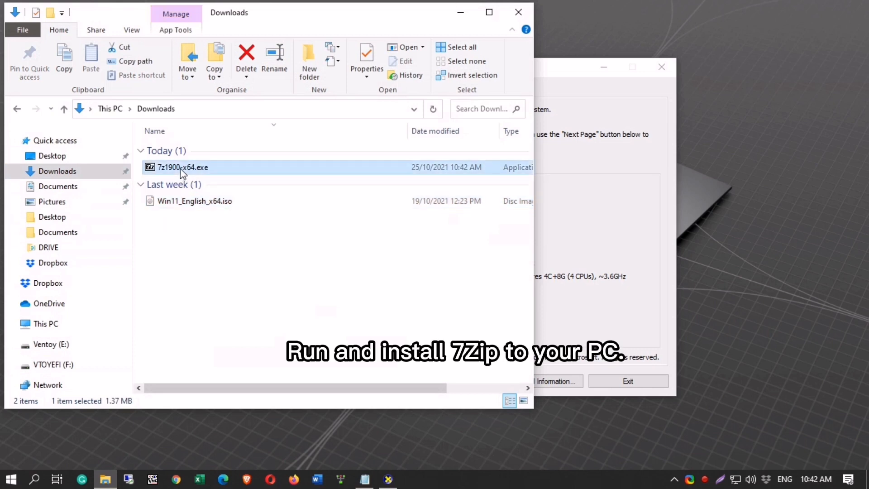
{"action": "right_click", "coordinate": [187, 167]}
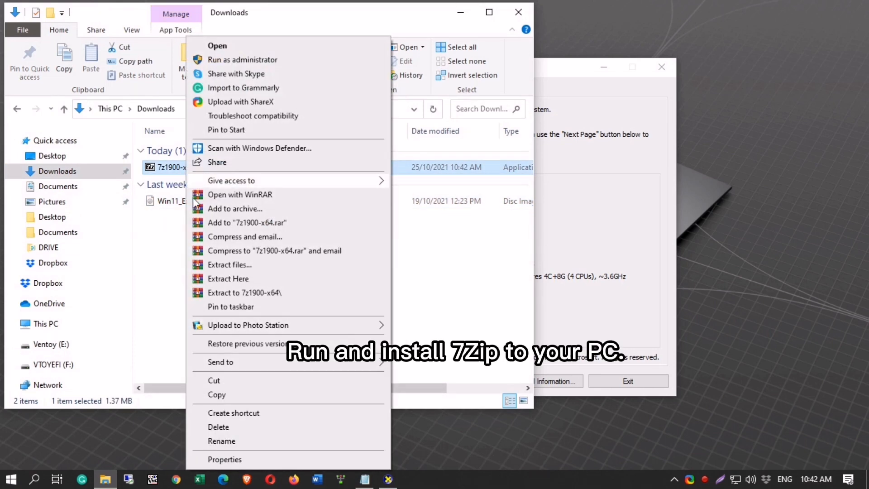
{"action": "left_click", "coordinate": [237, 60]}
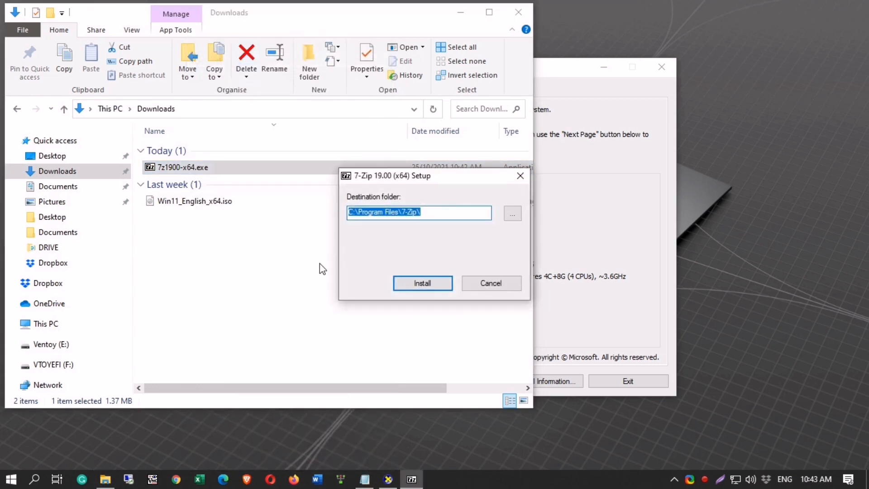
{"action": "left_click", "coordinate": [433, 286]}
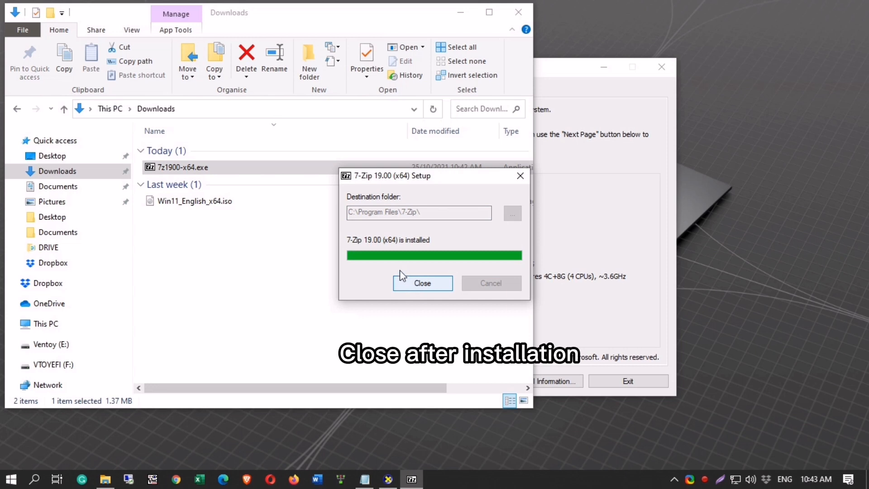
{"action": "left_click", "coordinate": [419, 283]}
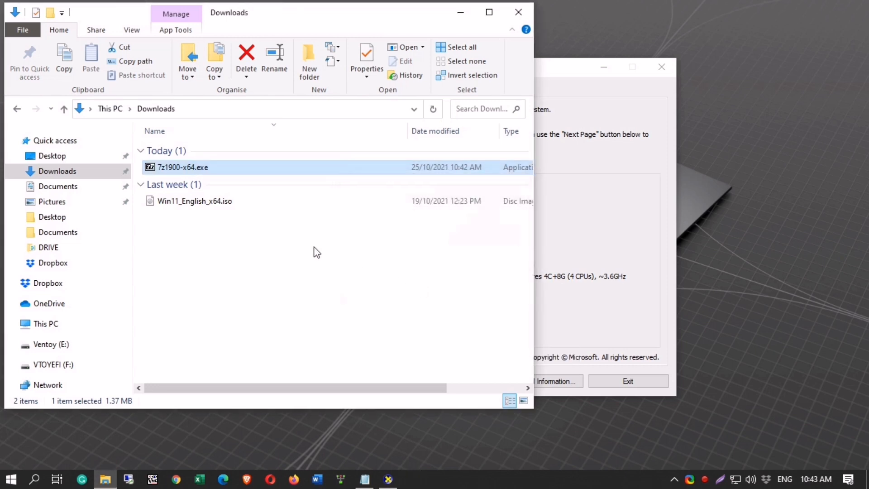
Extract Win11_English_x64.iso directly into the Downloads folder with 7-Zip.
{"action": "left_click", "coordinate": [214, 202]}
{"action": "right_click", "coordinate": [215, 202]}
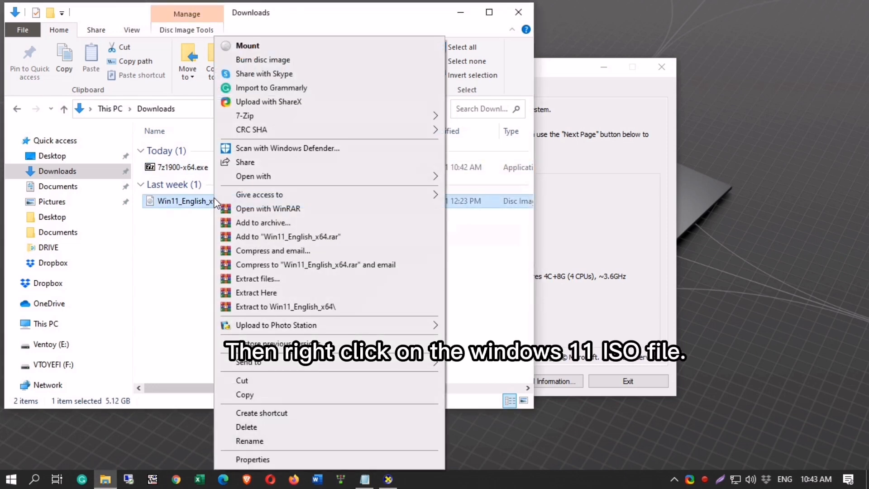
{"action": "mouse_move", "coordinate": [256, 118]}
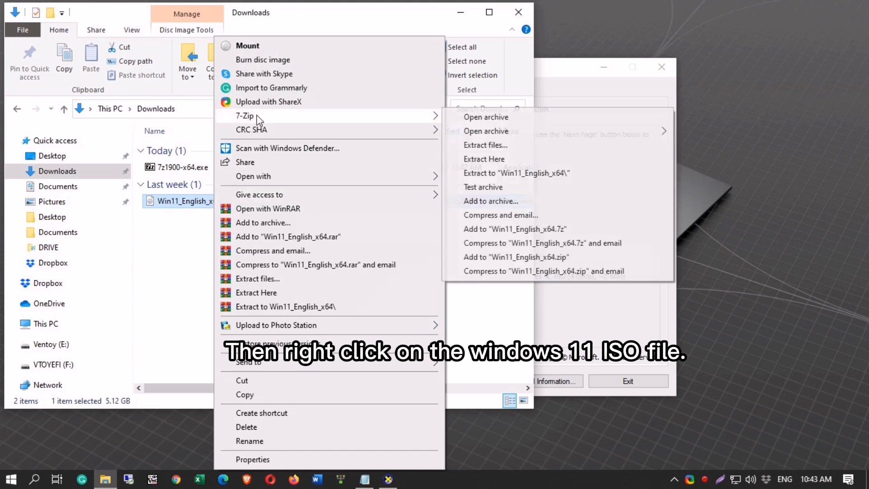
{"action": "left_click", "coordinate": [481, 161]}
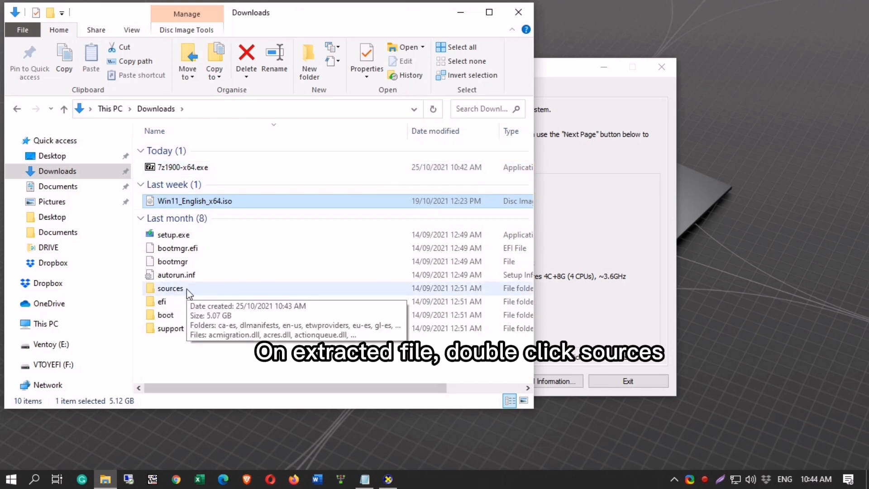
Delete appraiserres.dll from the extracted sources folder in Downloads.
{"action": "left_click", "coordinate": [170, 289]}
{"action": "double_click", "coordinate": [169, 290]}
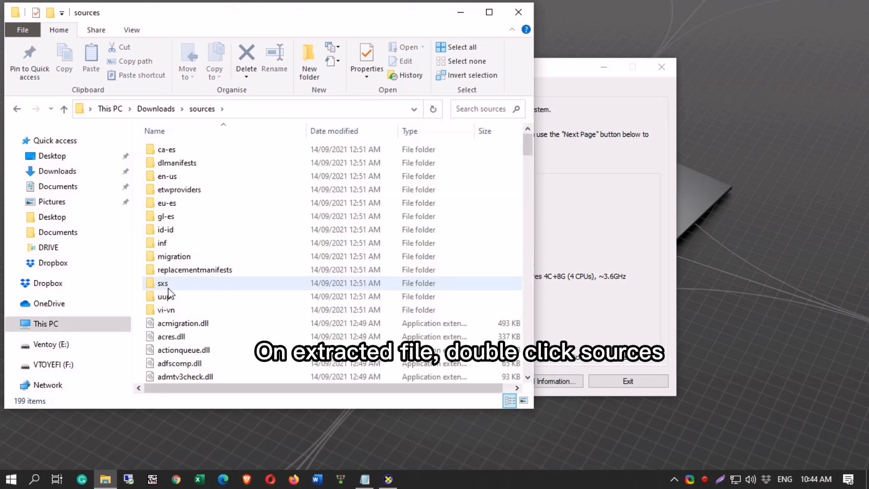
{"action": "scroll", "coordinate": [275, 309], "scroll_direction": "down", "scroll_amount": 8}
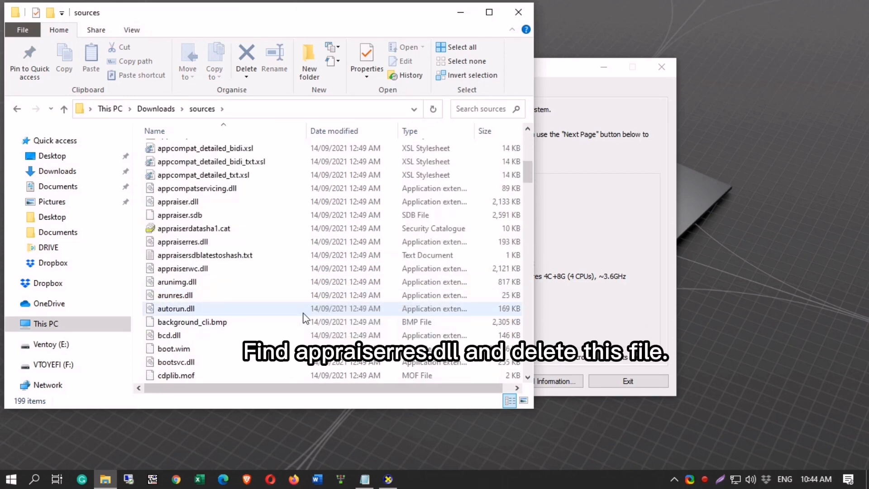
{"action": "scroll", "coordinate": [303, 314], "scroll_direction": "down", "scroll_amount": 4}
{"action": "scroll", "coordinate": [303, 315], "scroll_direction": "up", "scroll_amount": 3}
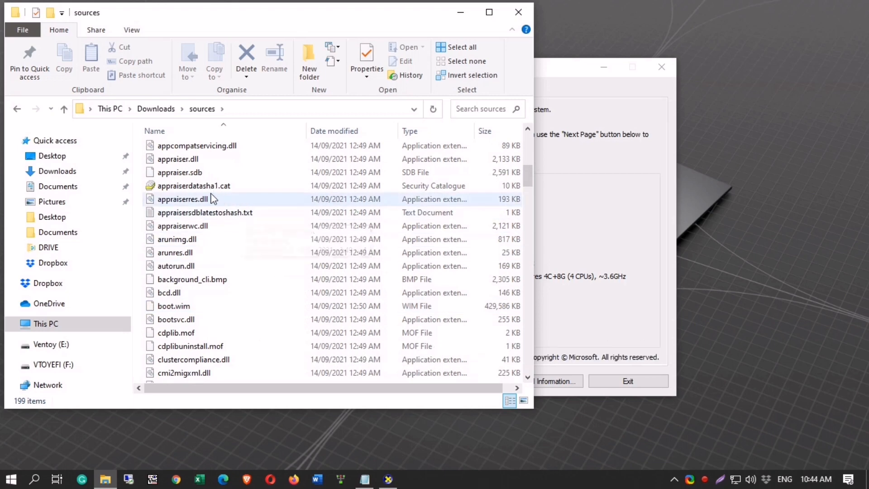
{"action": "left_click", "coordinate": [181, 201]}
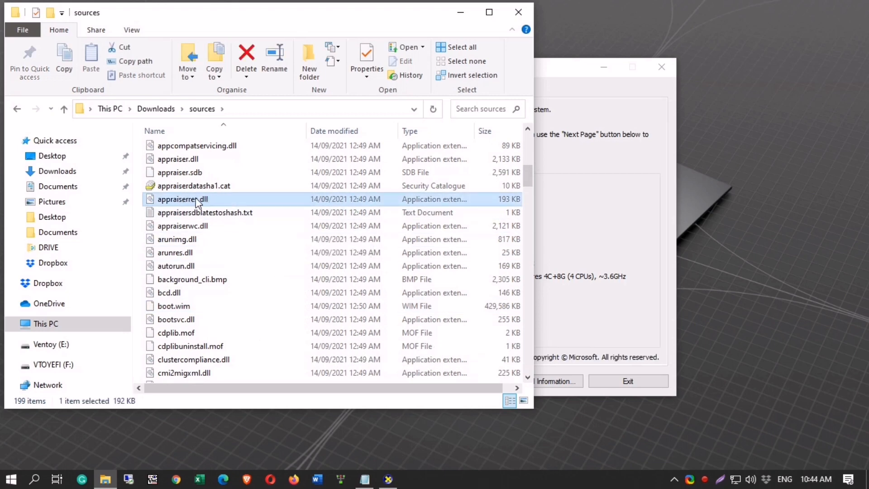
{"action": "right_click", "coordinate": [198, 203]}
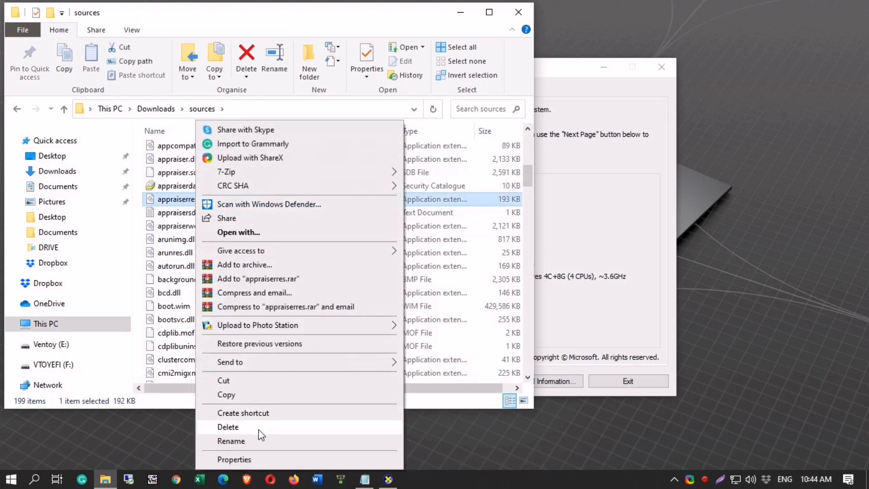
{"action": "left_click", "coordinate": [227, 427]}
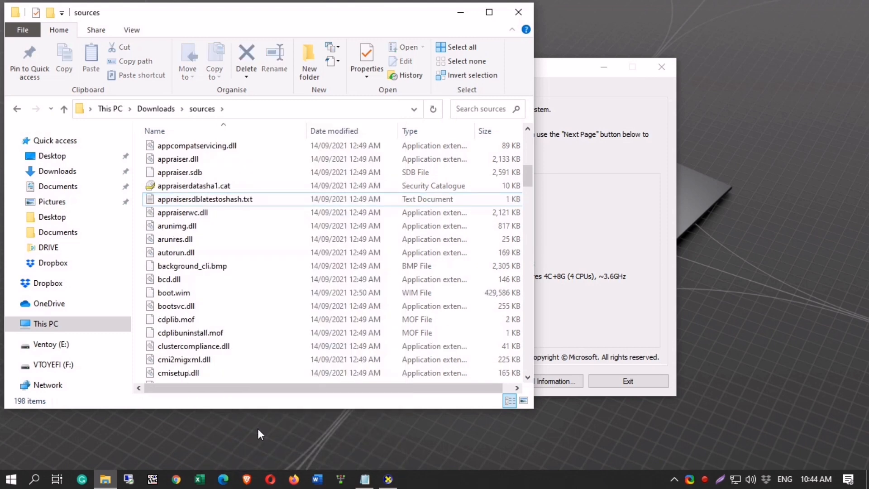
Return to the Downloads folder, move the DirectX Diagnostic Tool window aside, and run setup.exe as administrator.
{"action": "left_click", "coordinate": [16, 109]}
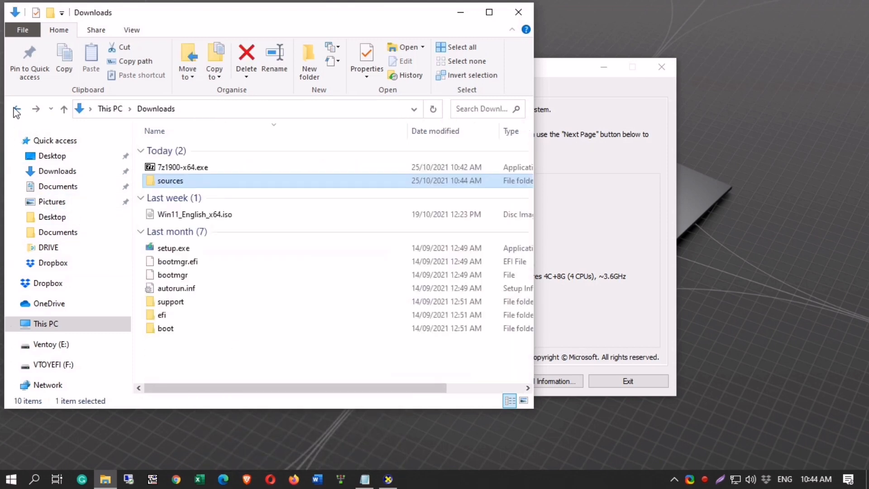
{"action": "left_click", "coordinate": [167, 250]}
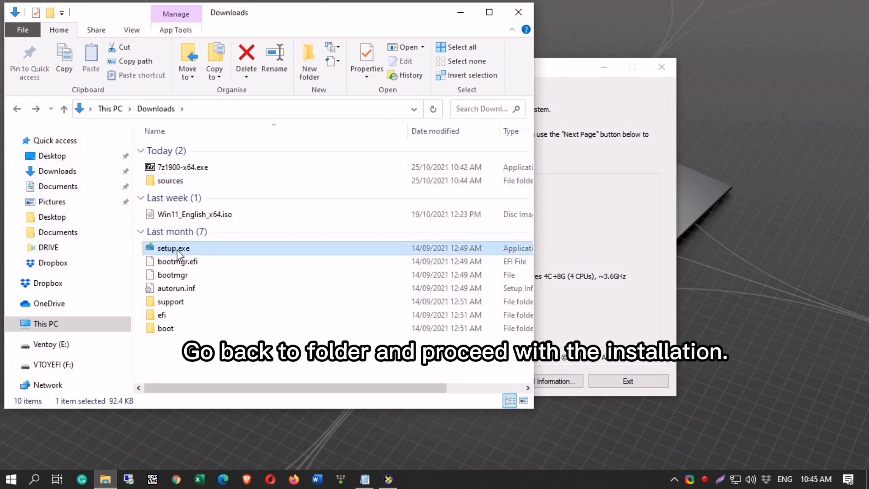
{"action": "left_click", "coordinate": [555, 74]}
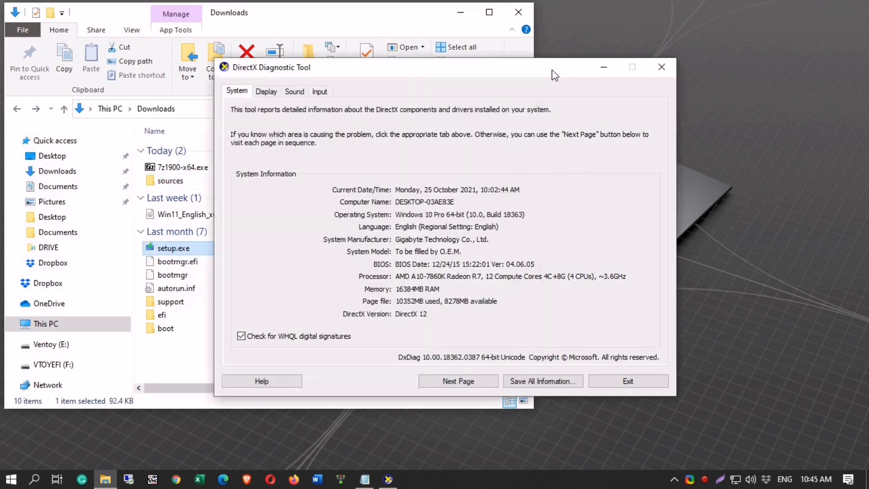
{"action": "left_click_drag", "start_coordinate": [554, 74], "coordinate": [682, 82]}
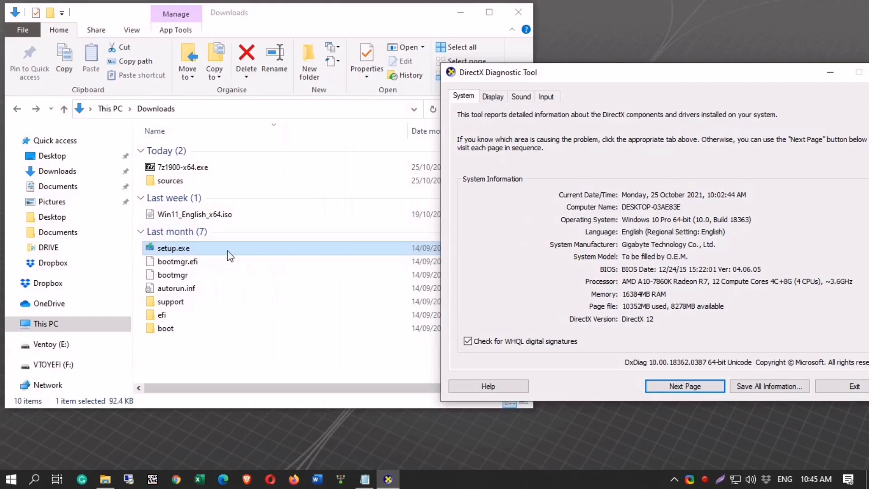
{"action": "right_click", "coordinate": [228, 251]}
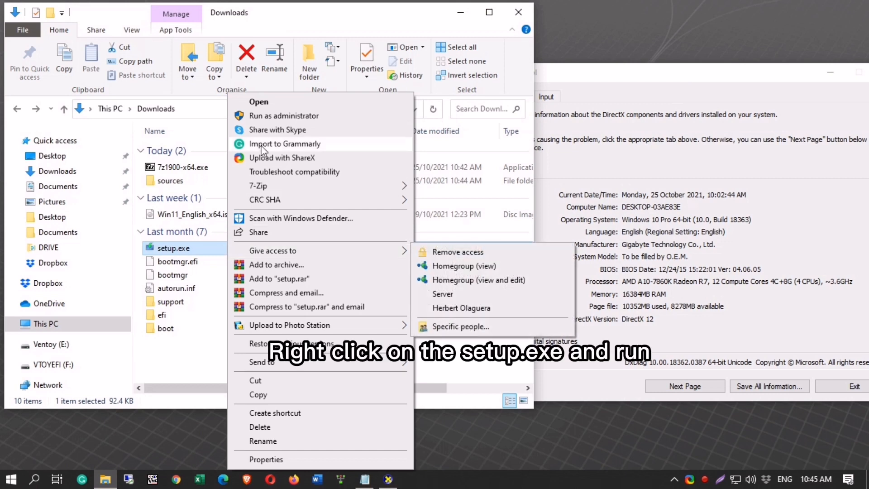
{"action": "left_click", "coordinate": [271, 116]}
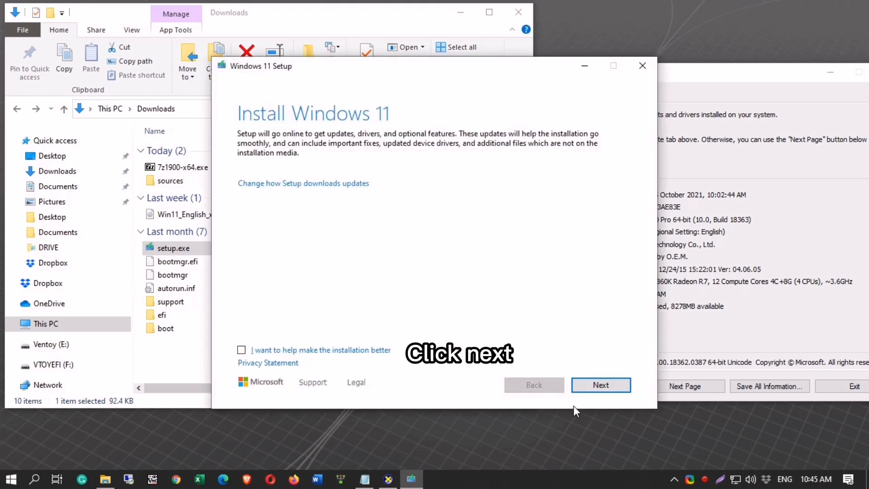
Accept the license terms and the display language change in Windows 11 Setup, and start installing Windows 11 Pro with personal files and apps kept.
{"action": "left_click", "coordinate": [588, 387]}
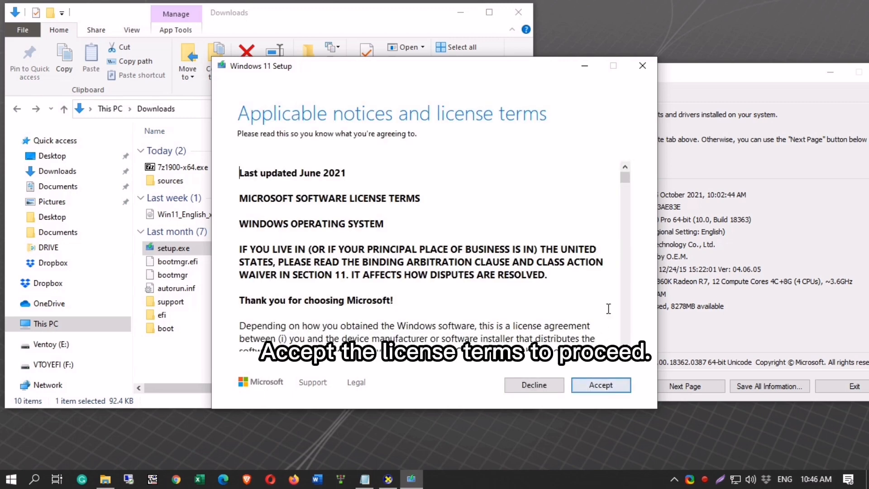
{"action": "scroll", "coordinate": [607, 307], "scroll_direction": "down", "scroll_amount": 4}
{"action": "left_click_drag", "start_coordinate": [625, 187], "coordinate": [626, 343]}
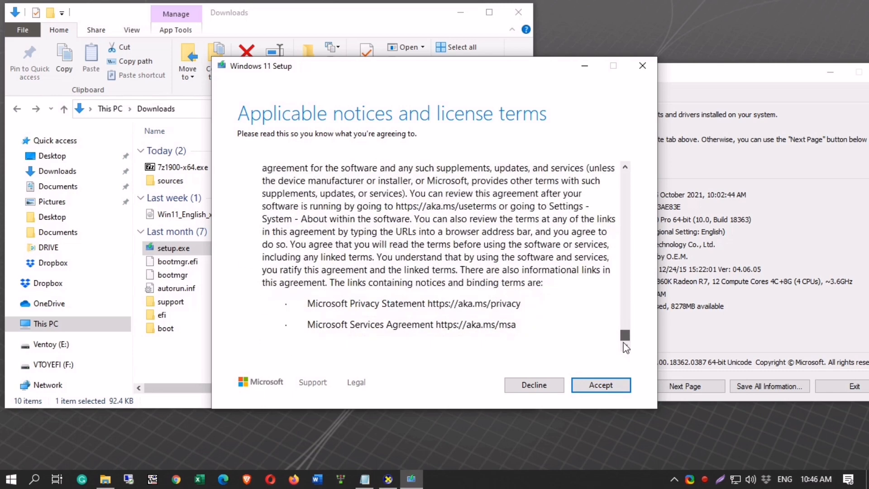
{"action": "left_click", "coordinate": [601, 385]}
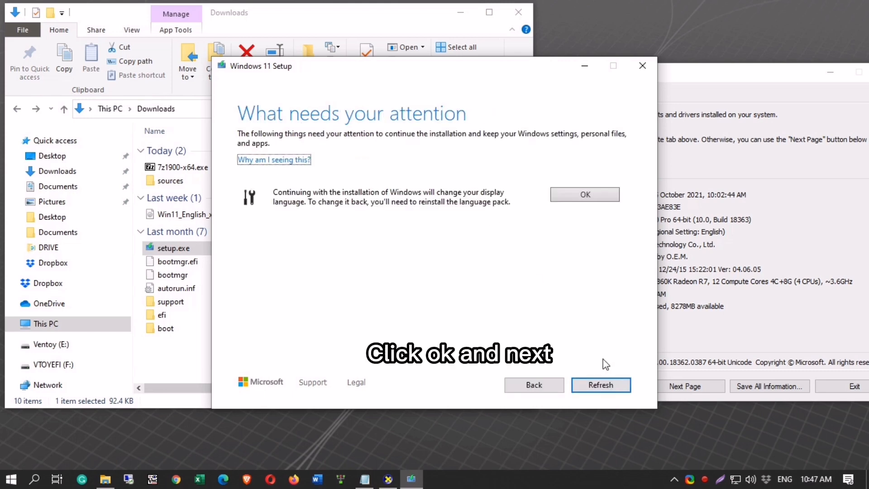
{"action": "left_click", "coordinate": [586, 197]}
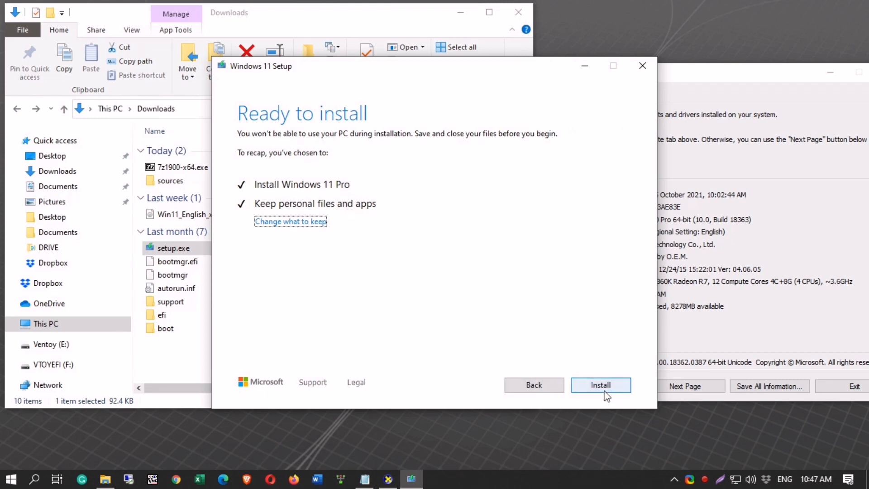
{"action": "left_click", "coordinate": [601, 386]}
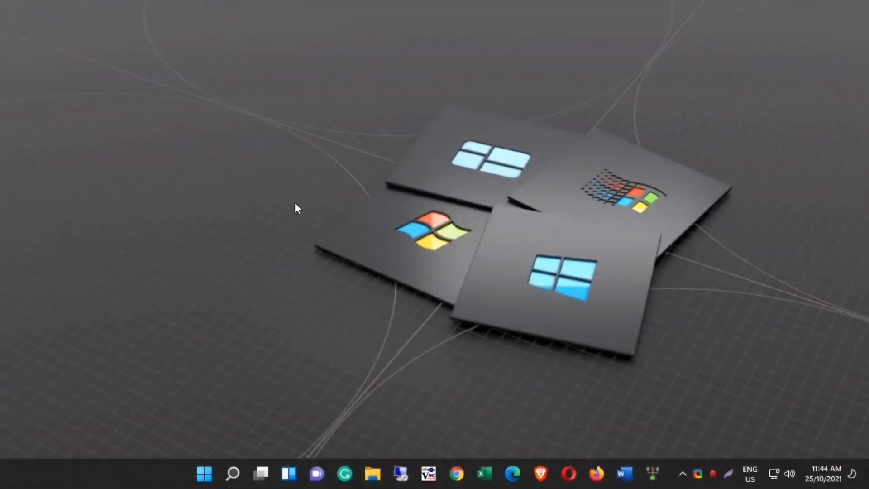
Look through the pinned apps in the new Windows 11 Start menu, and close it.
{"action": "right_click", "coordinate": [260, 185]}
{"action": "left_click", "coordinate": [292, 232]}
{"action": "left_click", "coordinate": [206, 474]}
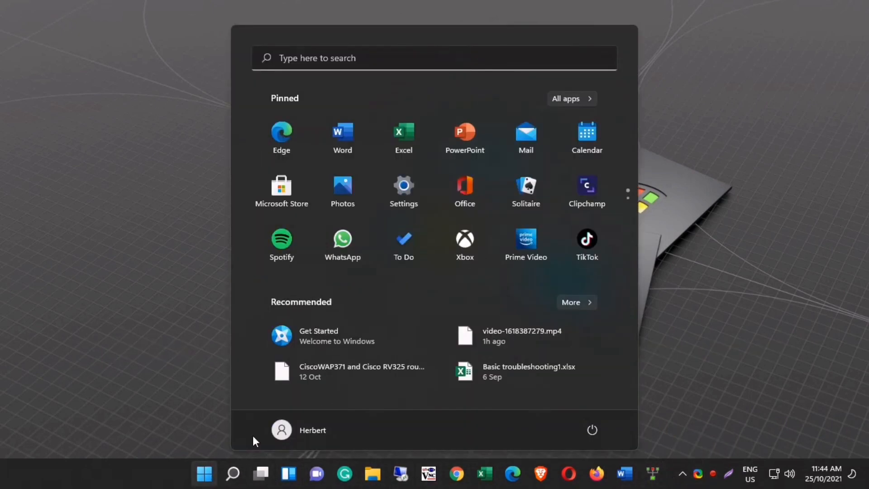
{"action": "scroll", "coordinate": [427, 247], "scroll_direction": "down", "scroll_amount": 1}
{"action": "scroll", "coordinate": [428, 248], "scroll_direction": "up", "scroll_amount": 1}
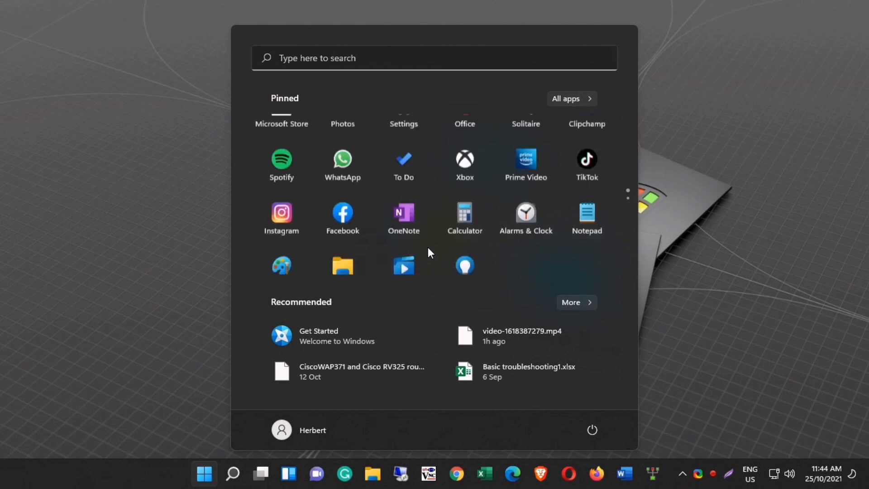
{"action": "left_click", "coordinate": [189, 148]}
Run dxdiag to examine the system information, and view the second page of pinned apps in the Start menu.
{"action": "key", "text": "super+r"}
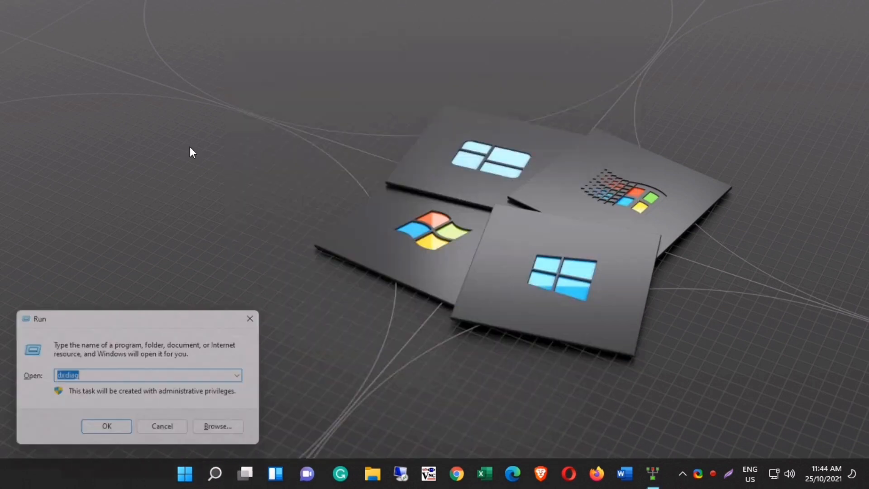
{"action": "key", "text": "Return"}
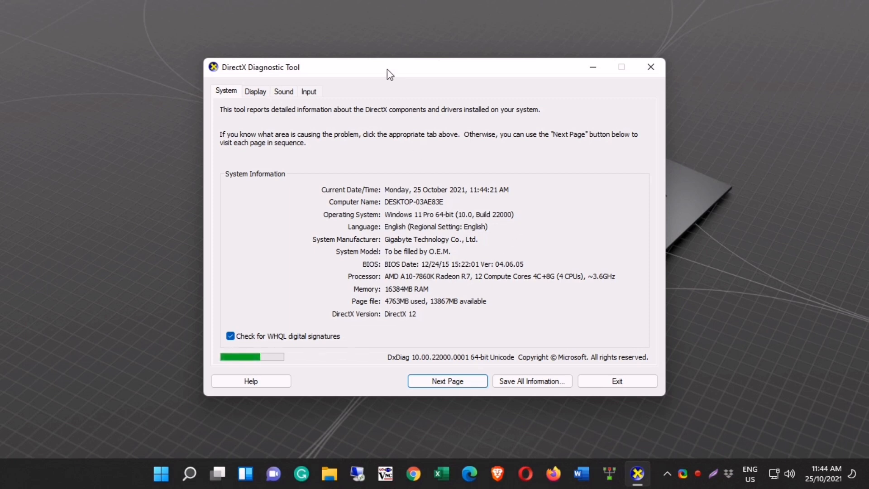
{"action": "left_click_drag", "start_coordinate": [390, 67], "coordinate": [555, 92]}
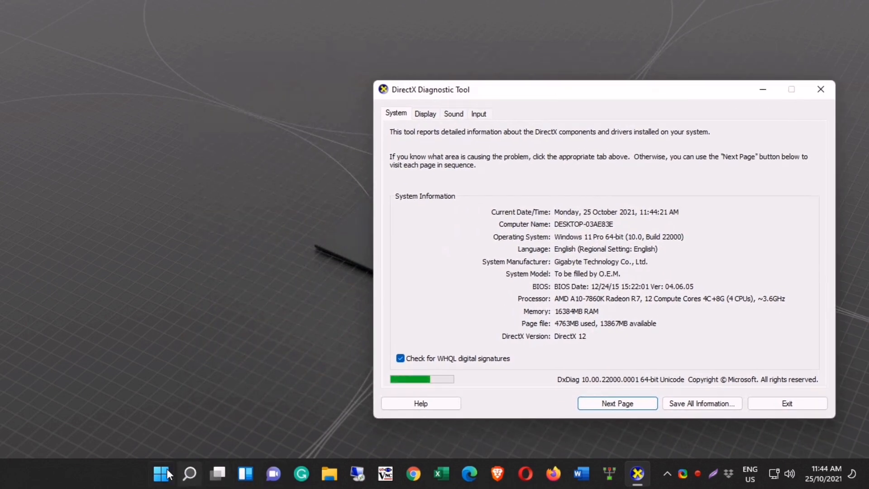
{"action": "left_click", "coordinate": [166, 471]}
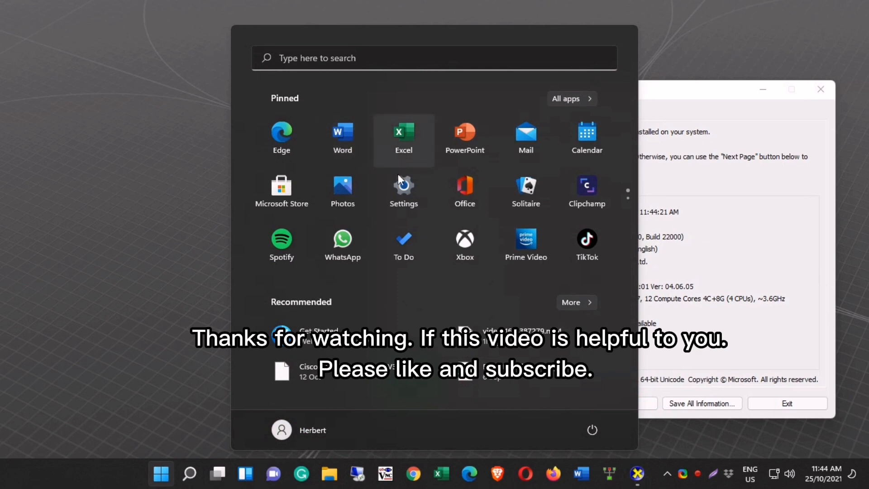
{"action": "scroll", "coordinate": [399, 184], "scroll_direction": "down", "scroll_amount": 1}
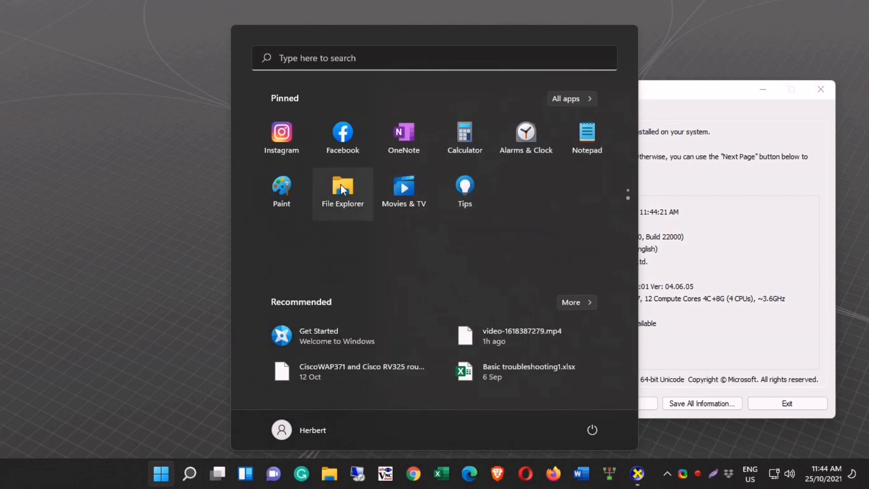